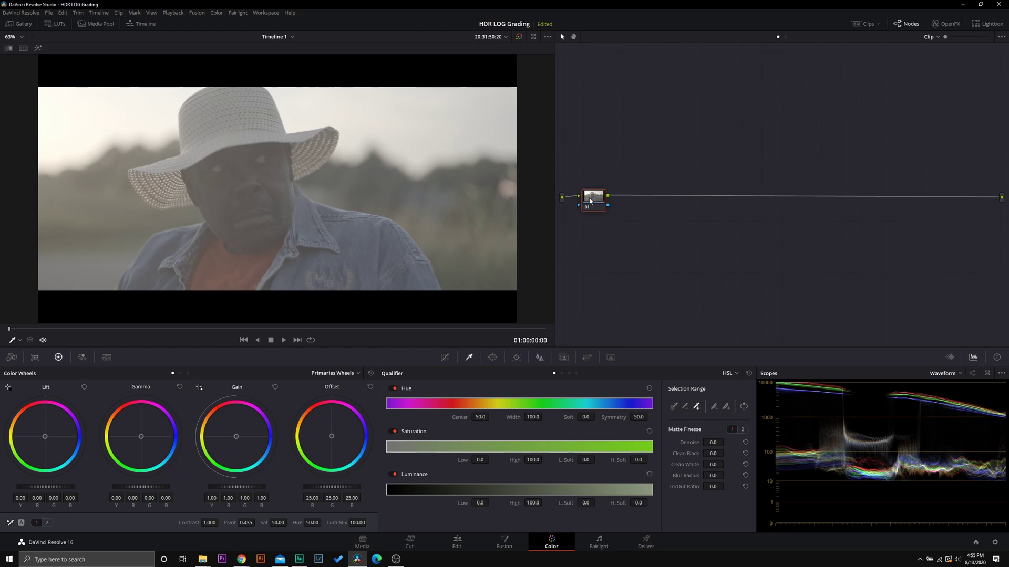
- Switch node 01 into HDR mode so it carries the HDR label
right_click(589, 200)
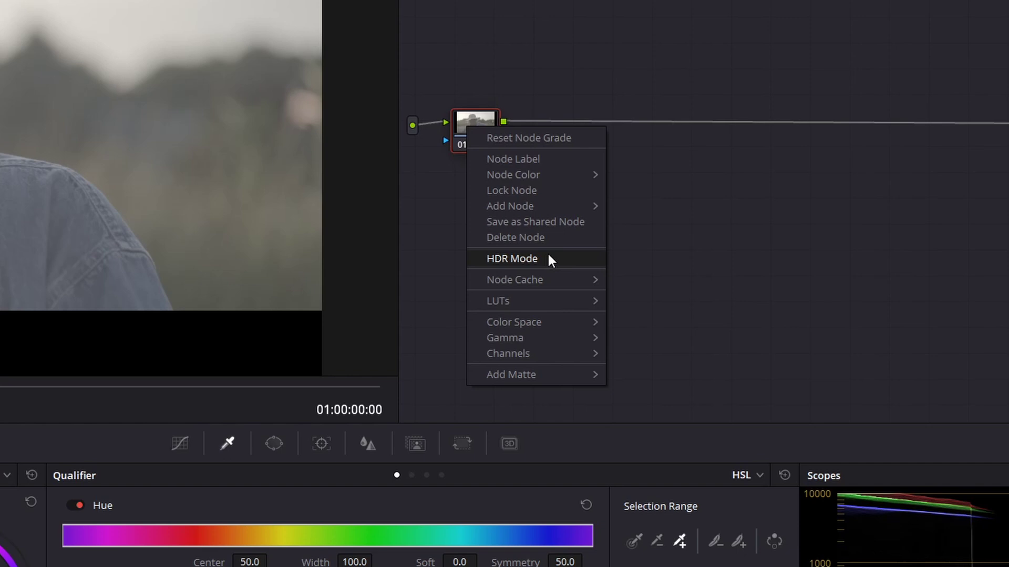
left_click(548, 256)
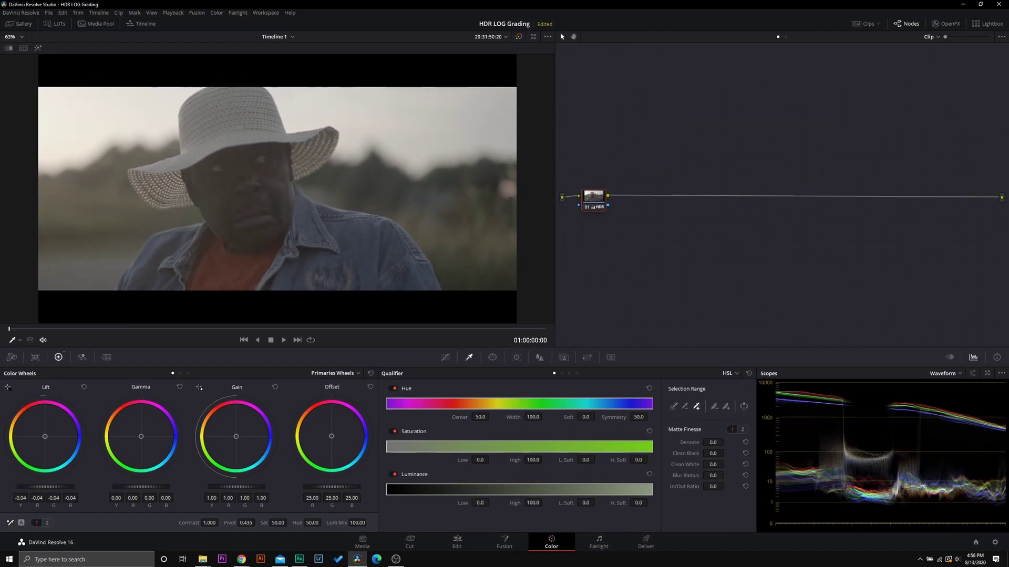
- Lower Lift to -0.07, then toggle node 01's HDR mode off and back on to compare
mouse_move(56, 487)
left_mouse_down()
mouse_move(47, 488)
mouse_move(57, 490)
left_mouse_up()
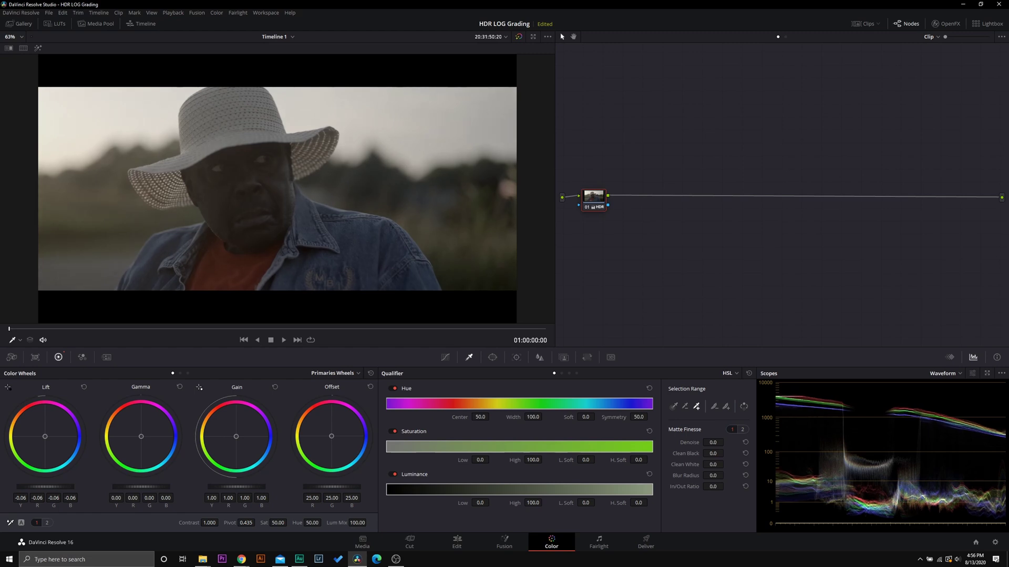
left_click_drag(45, 487, 42, 487)
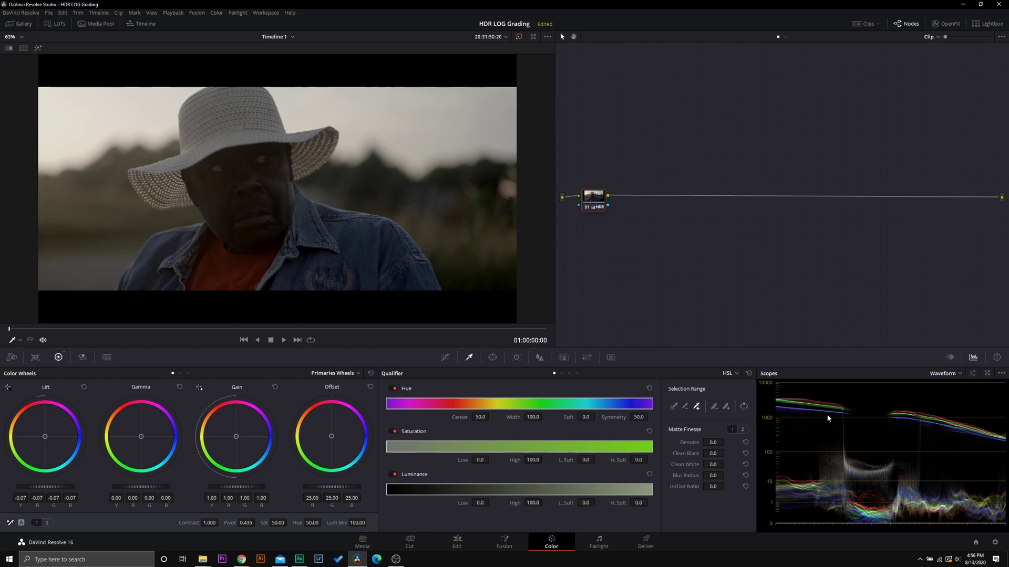
right_click(597, 210)
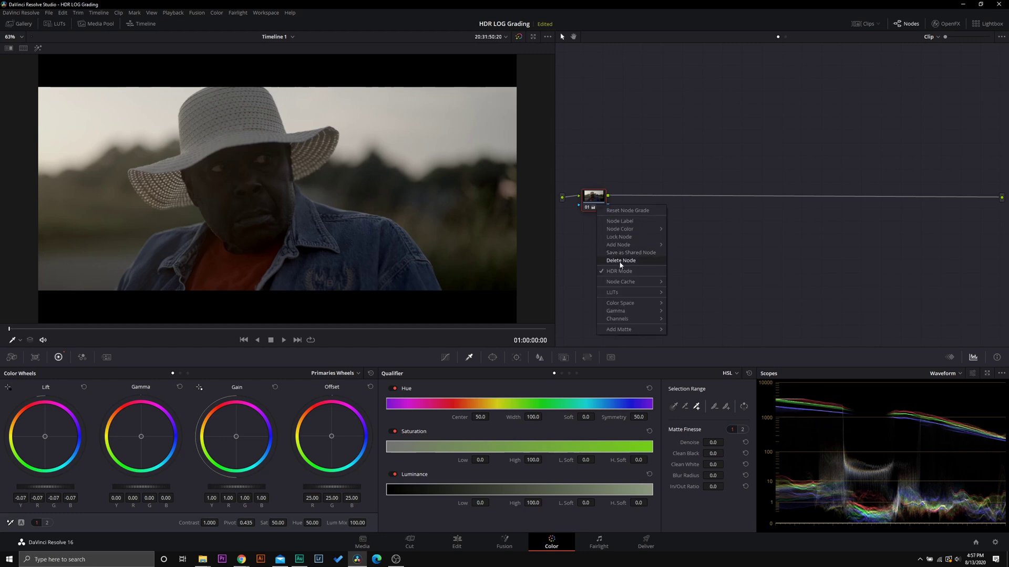
left_click(618, 272)
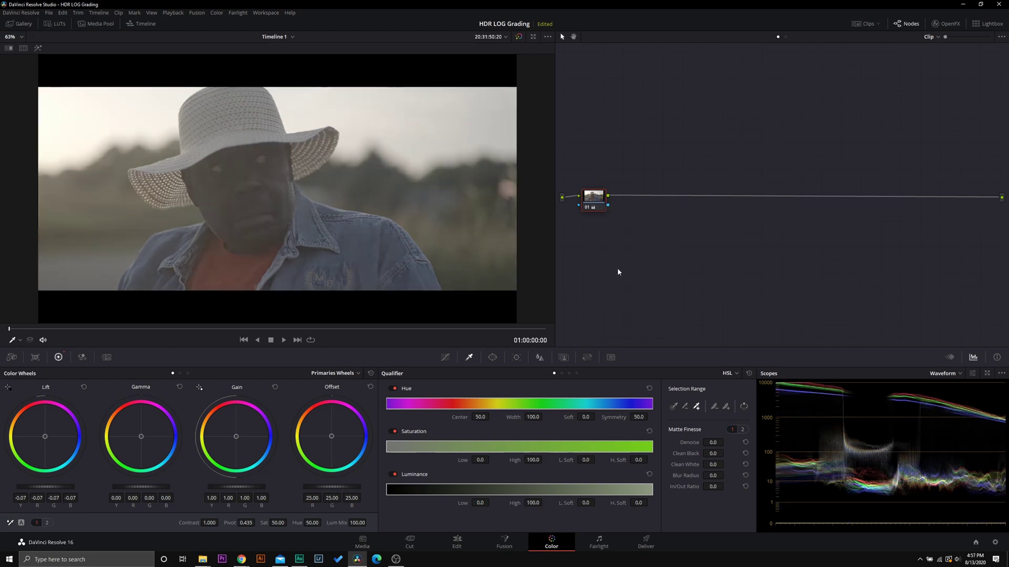
right_click(598, 211)
left_click(618, 273)
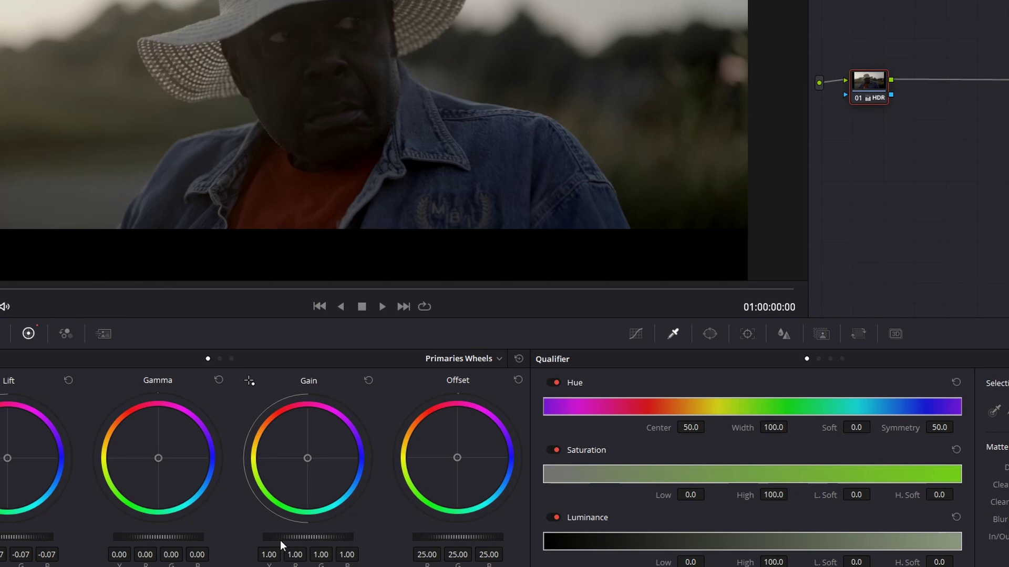
- Push Gain up and ease it back to 1.01, then raise Gamma to 0.06
left_click_drag(307, 536, 325, 536)
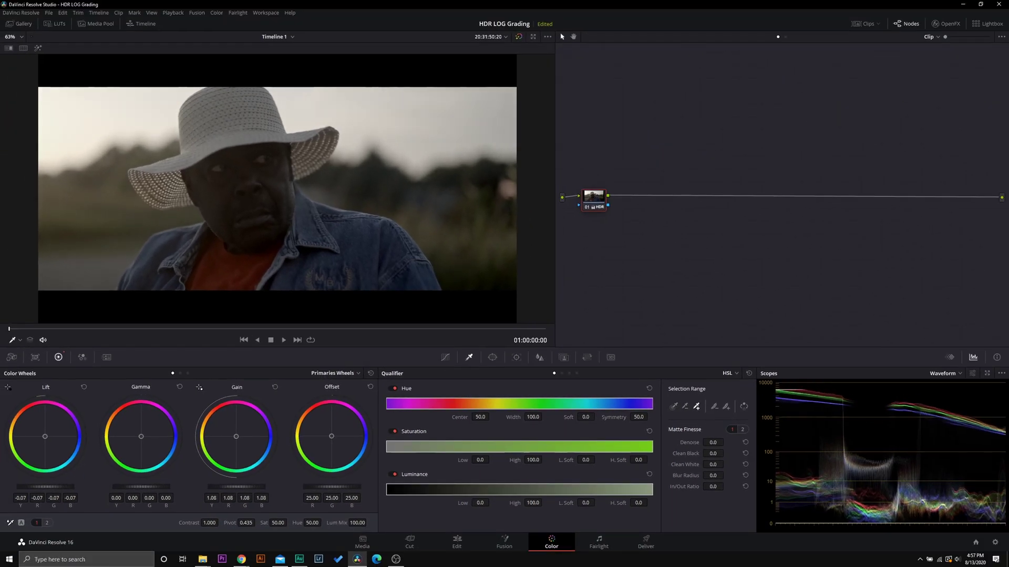
left_click_drag(236, 486, 212, 489)
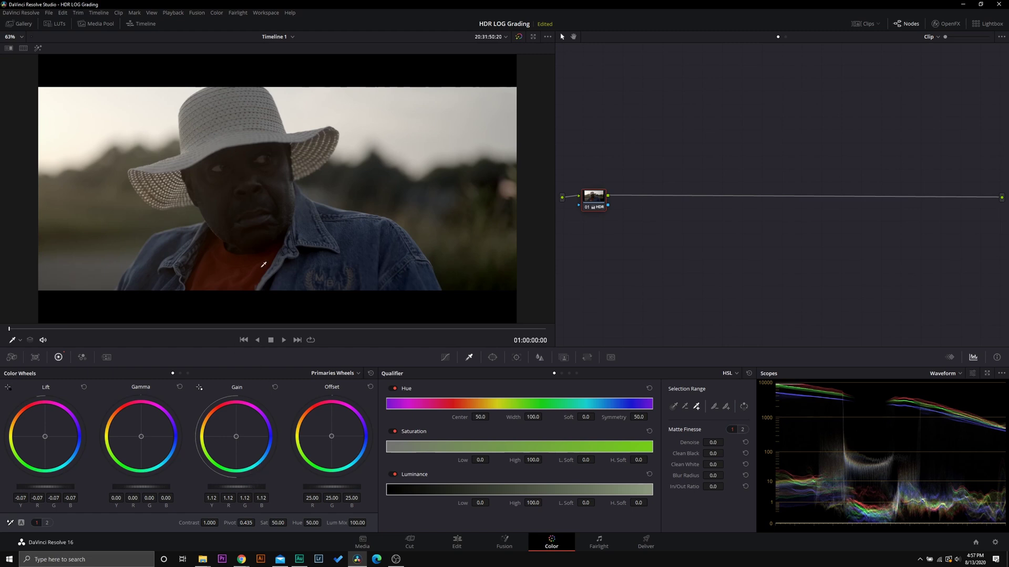
left_click_drag(238, 487, 243, 487)
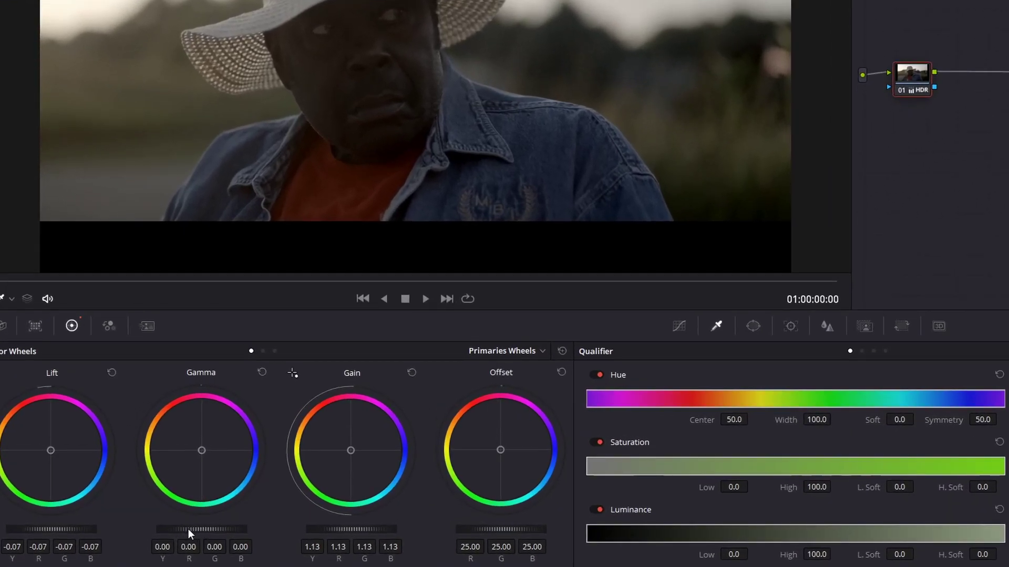
left_click_drag(188, 528, 191, 529)
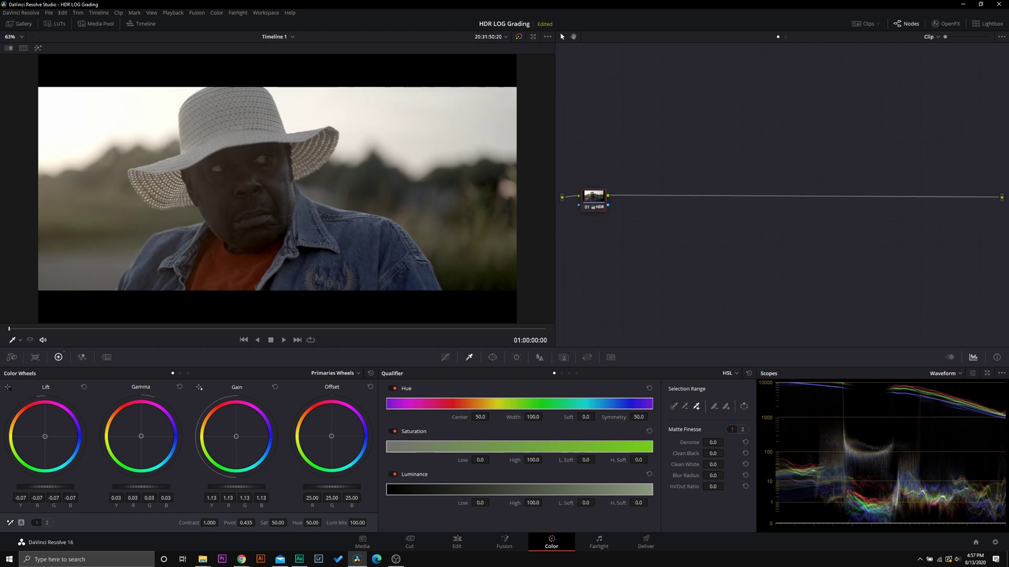
left_click_drag(157, 486, 203, 486)
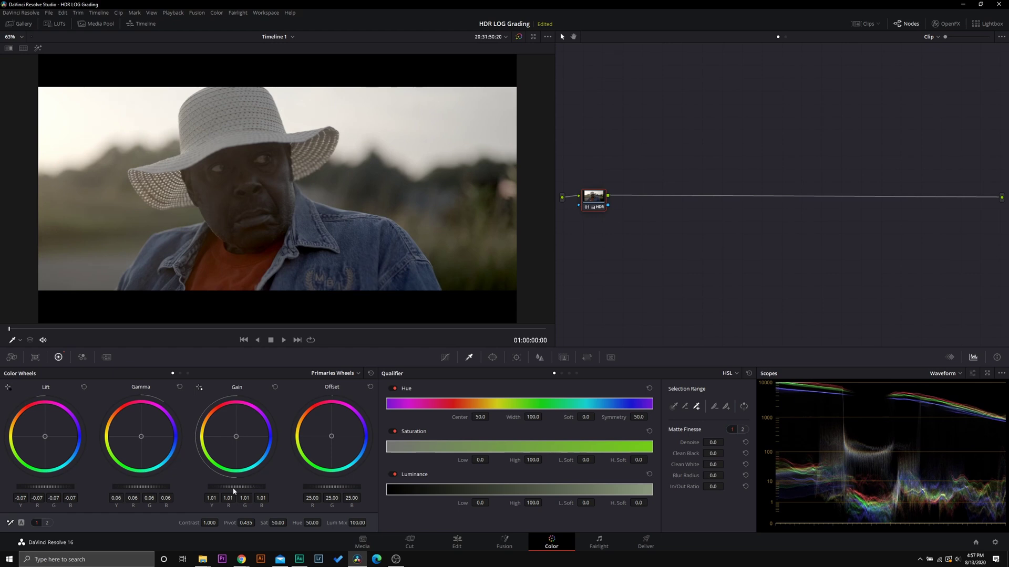
- Set saturation to 100 and raise Midtone Detail on the second adjustments page
left_click(47, 523)
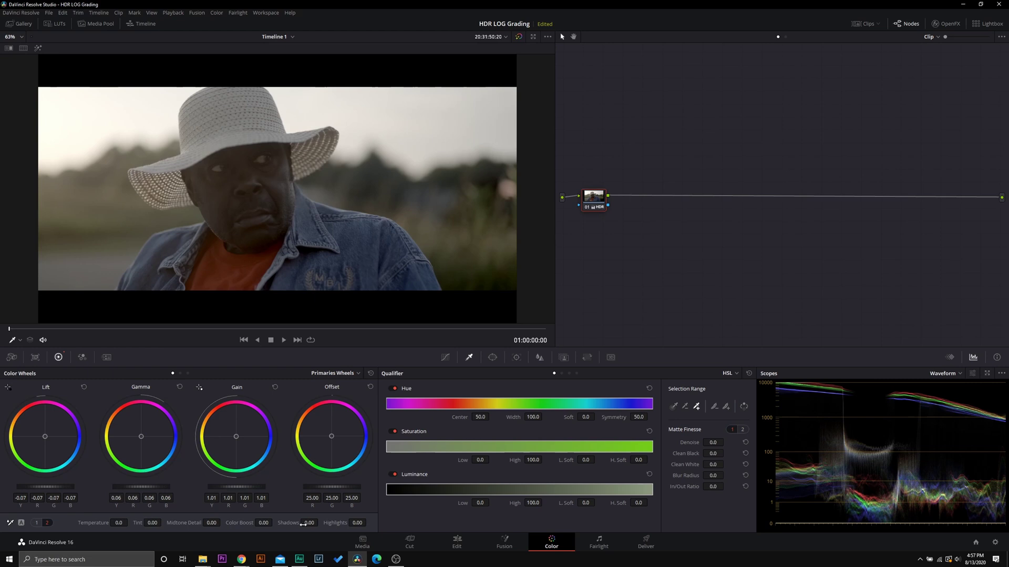
left_click(37, 523)
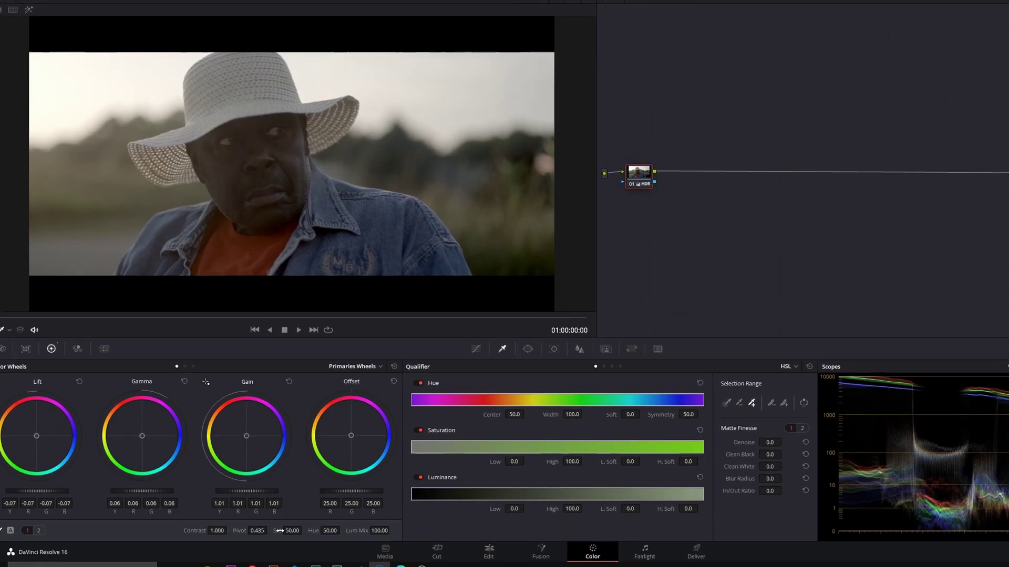
type("100")
key("Return")
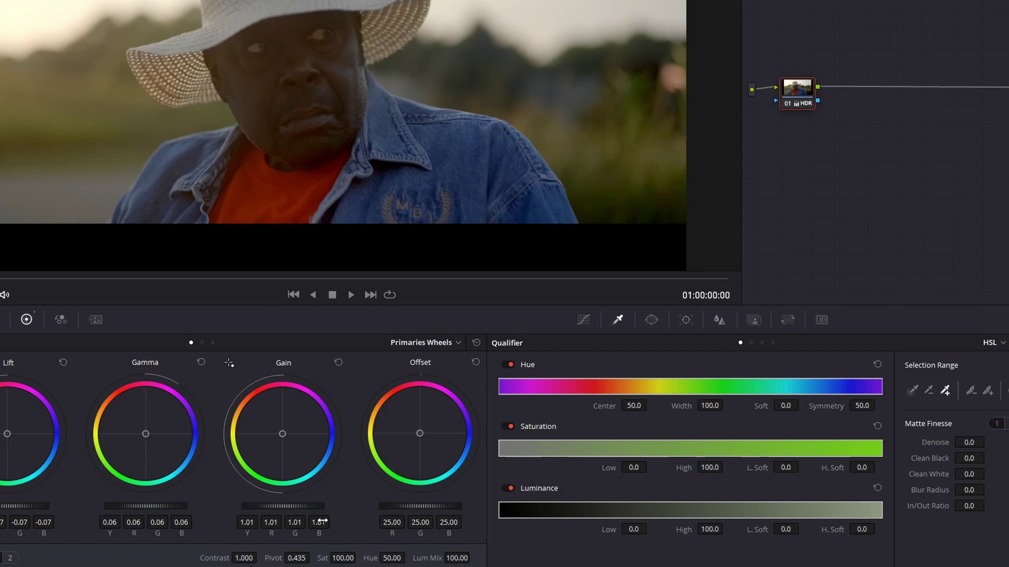
left_click(9, 558)
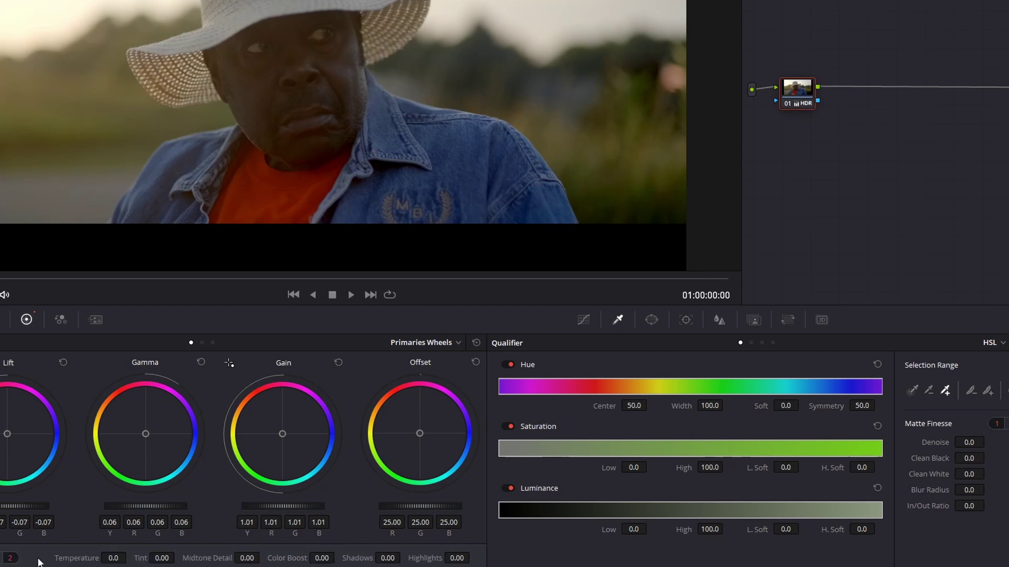
mouse_move(205, 556)
left_mouse_down()
mouse_move(262, 557)
mouse_move(253, 558)
left_mouse_up()
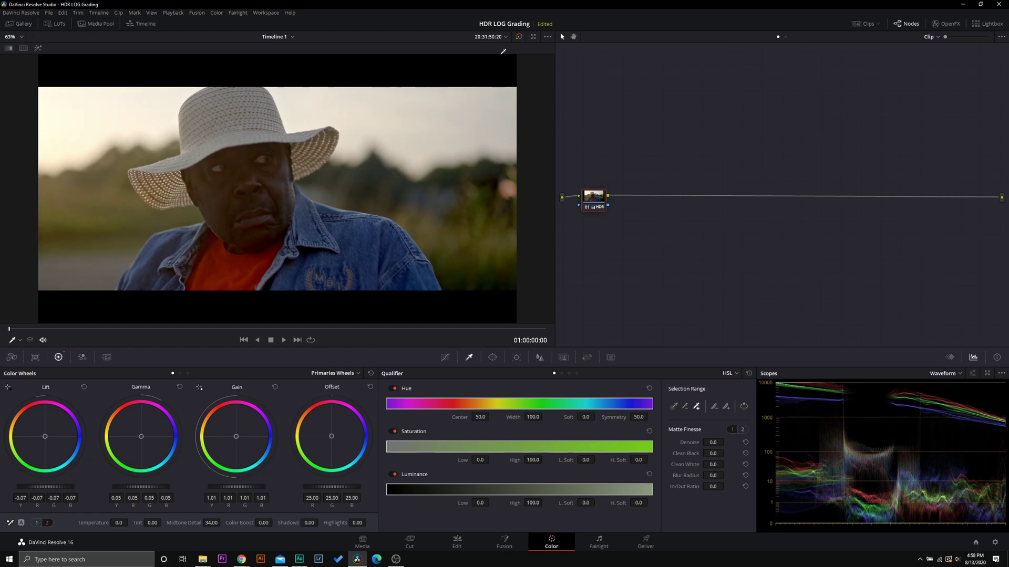
- Bypass the grade briefly to compare, then switch the scope to CIE Chromaticity
left_click(520, 36)
left_click(519, 36)
left_click(943, 374)
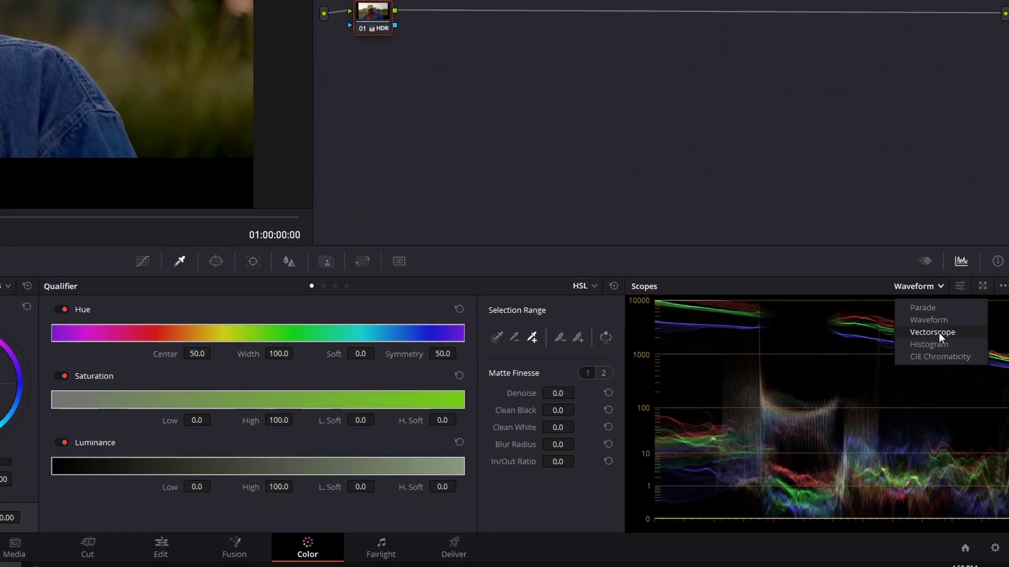
left_click(944, 356)
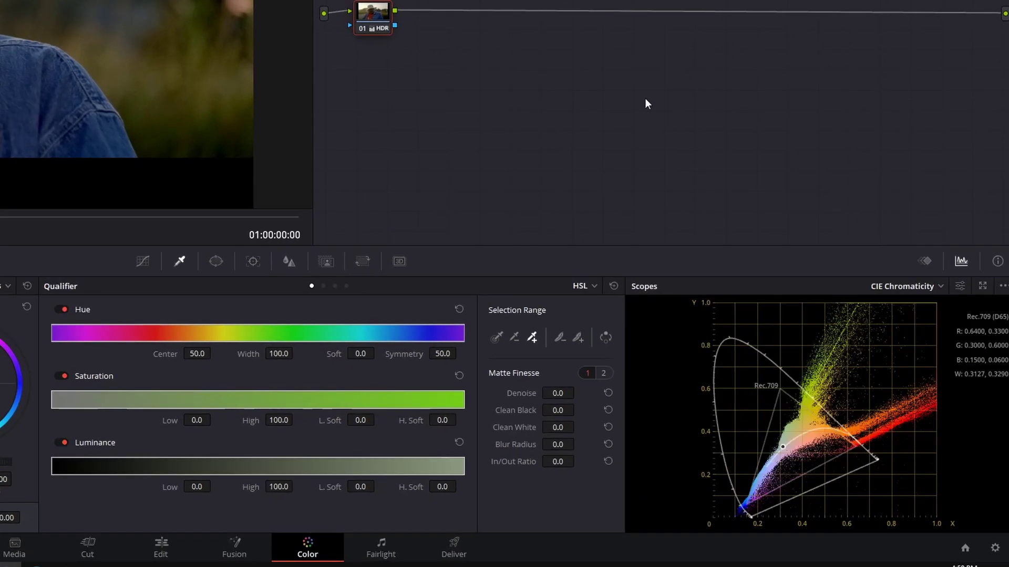
- Add a serial node 02 after node 01
right_click(373, 24)
mouse_move(440, 90)
left_click(528, 89)
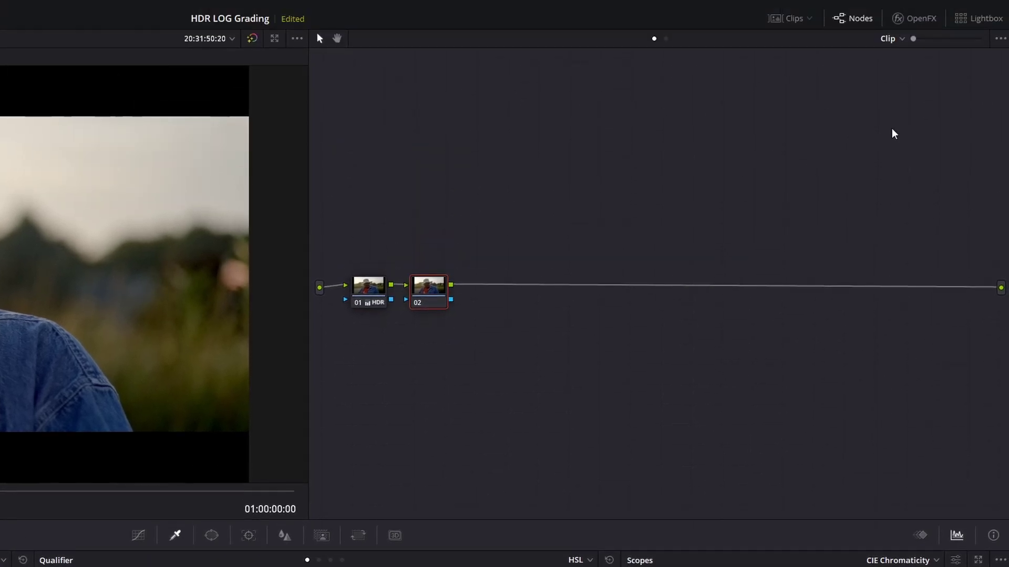
- Apply Color Space Transform from OpenFX to node 02 with Saturation Mapping gamut mapping
left_click(916, 19)
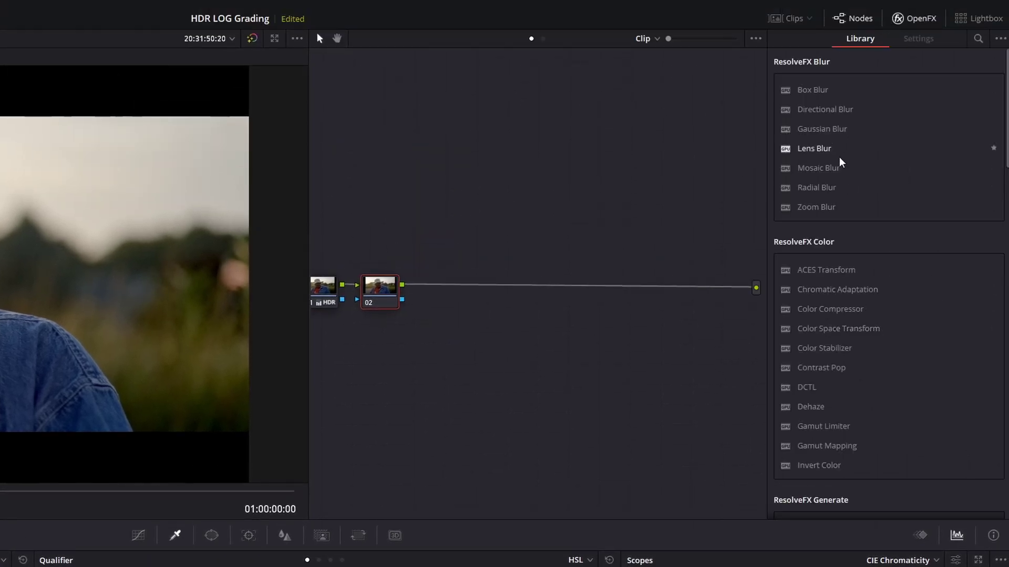
scroll(839, 162, "down", 10)
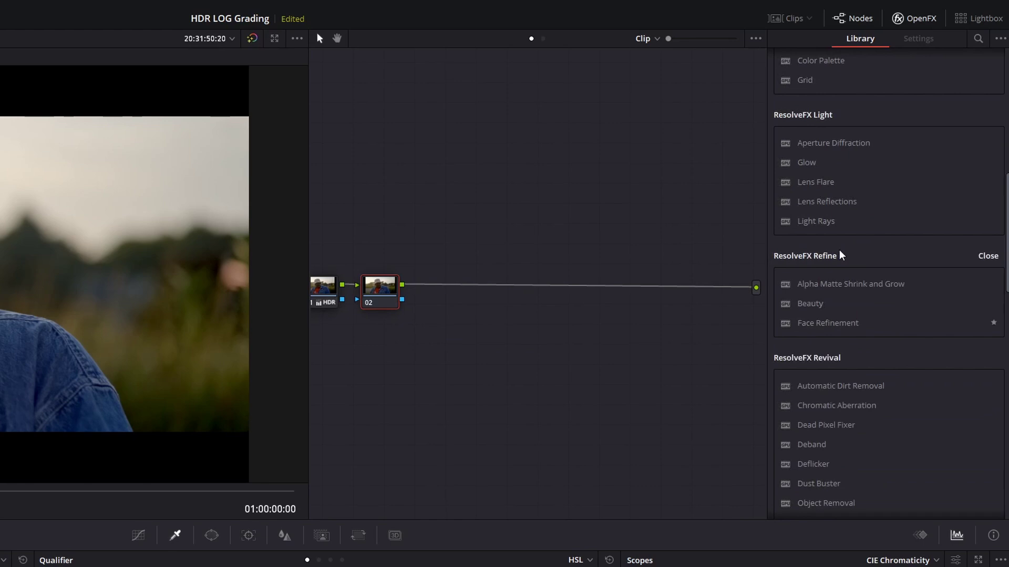
scroll(841, 255, "up", 8)
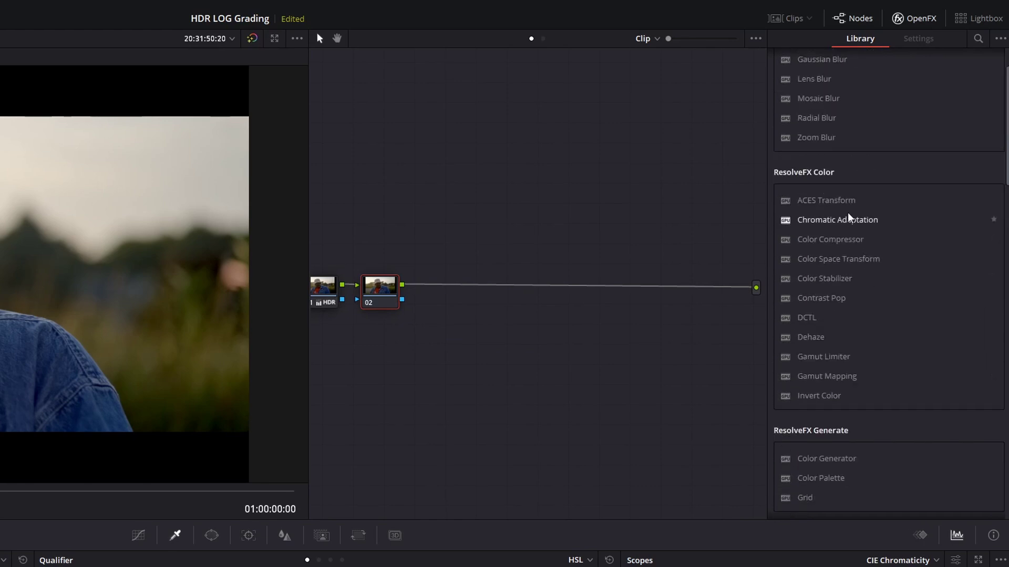
left_click_drag(863, 259, 380, 292)
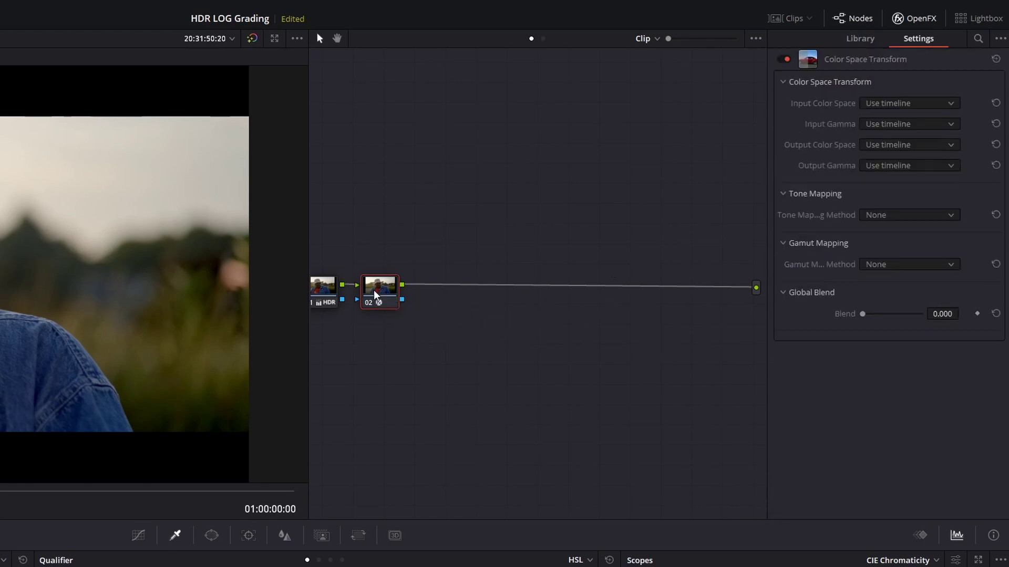
left_click(920, 269)
left_click(917, 293)
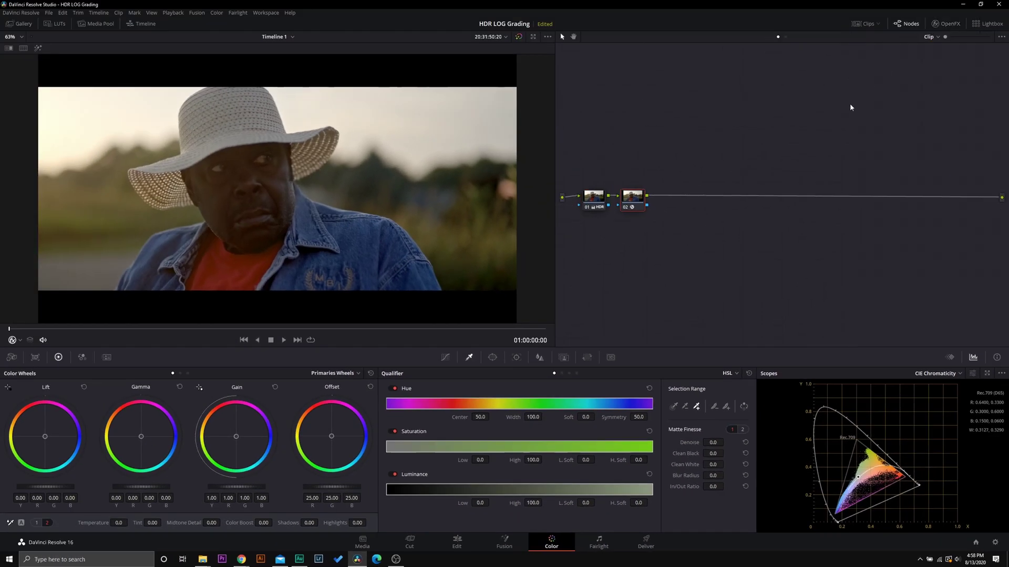
- Reset the grade to a single clean node and line node 01 up with the connections
right_click(644, 167)
left_click(671, 171)
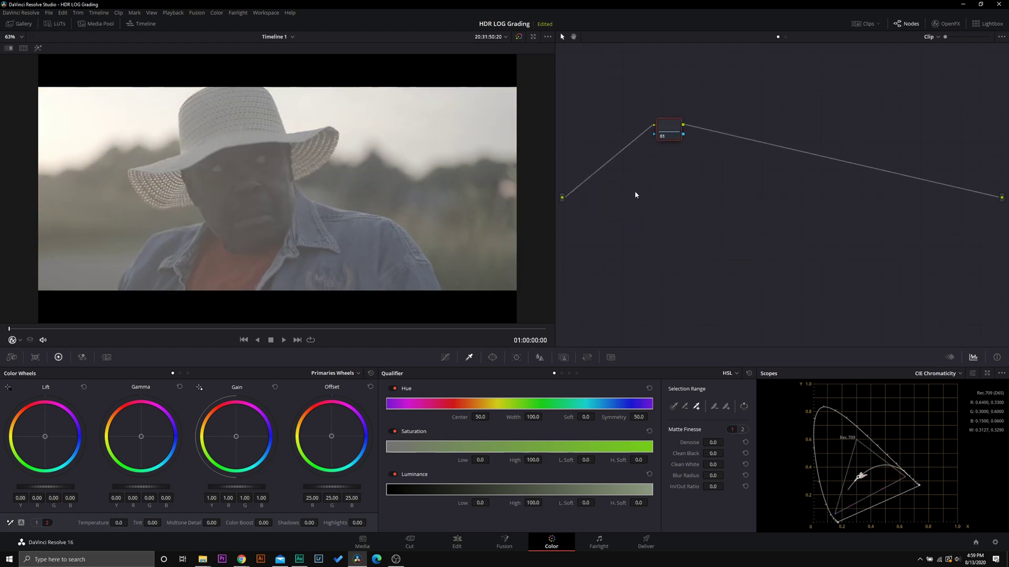
left_click_drag(677, 131, 609, 200)
- Switch the color wheels to Log mode on the first adjustments page
left_click(36, 523)
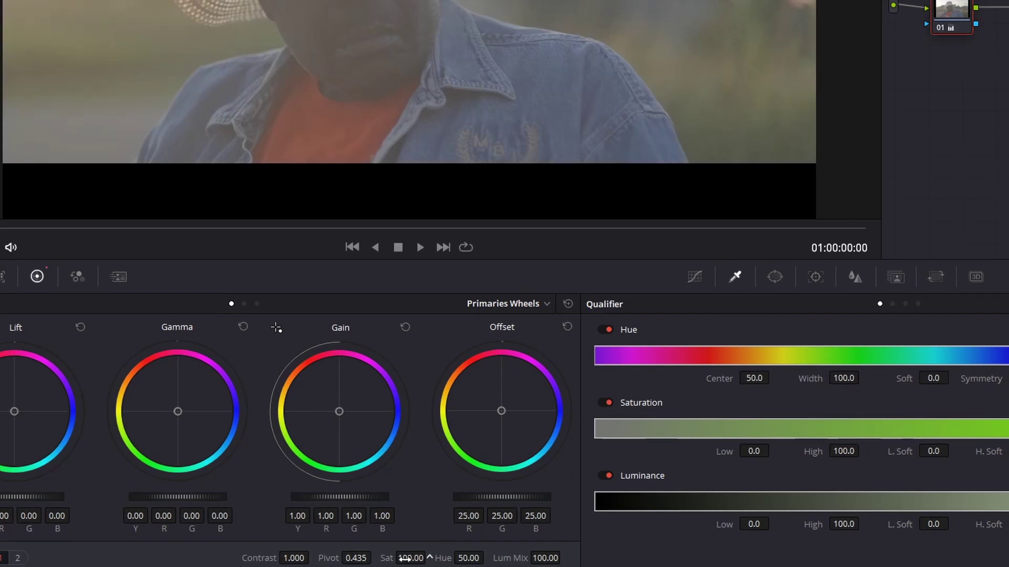
left_click(494, 307)
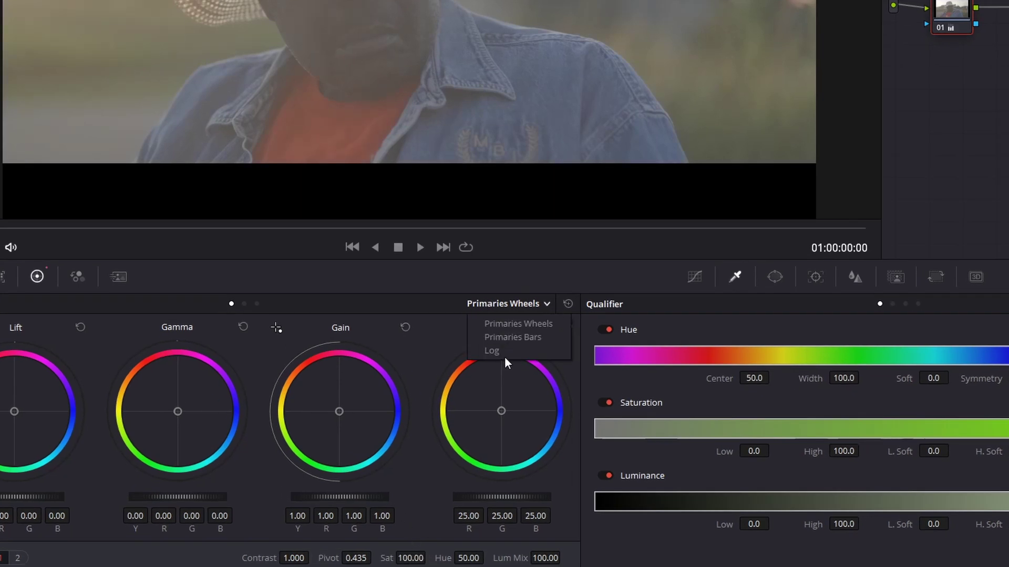
left_click(504, 357)
left_click(510, 304)
left_click(520, 347)
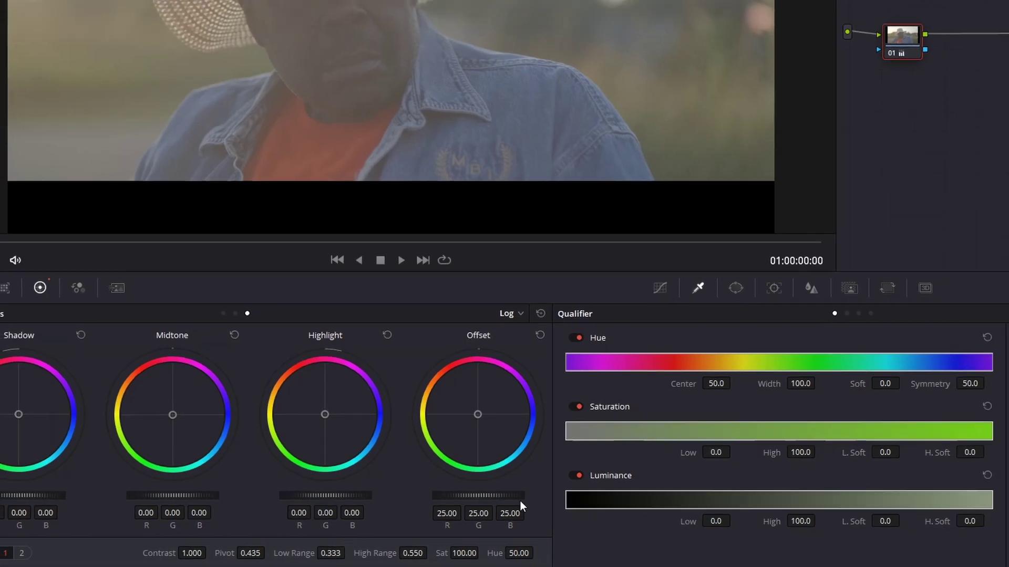
- Try then reset Offset, and set Shadow to -0.66 with Low Range at 0.585
left_click_drag(520, 501, 457, 498)
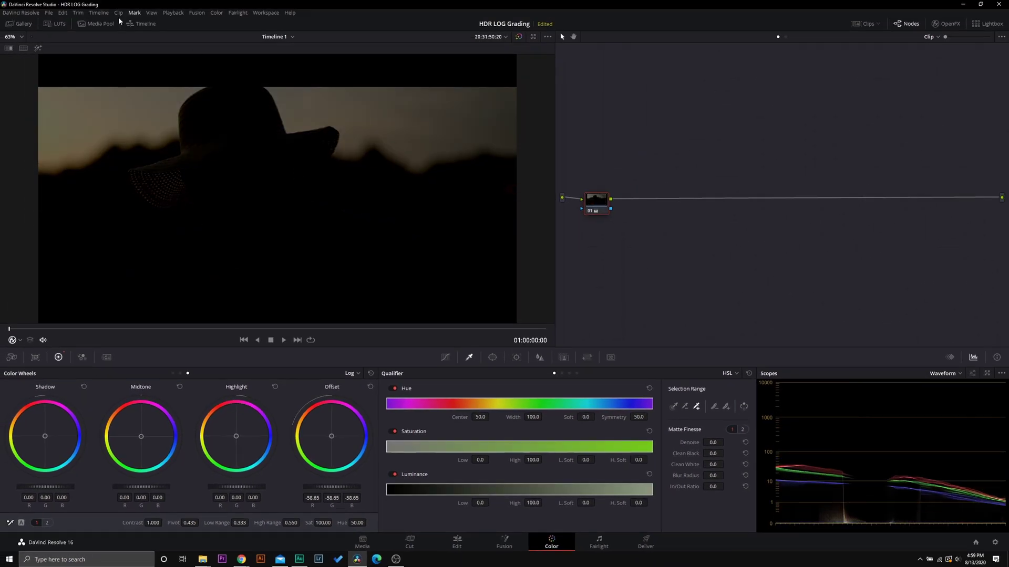
left_click(370, 387)
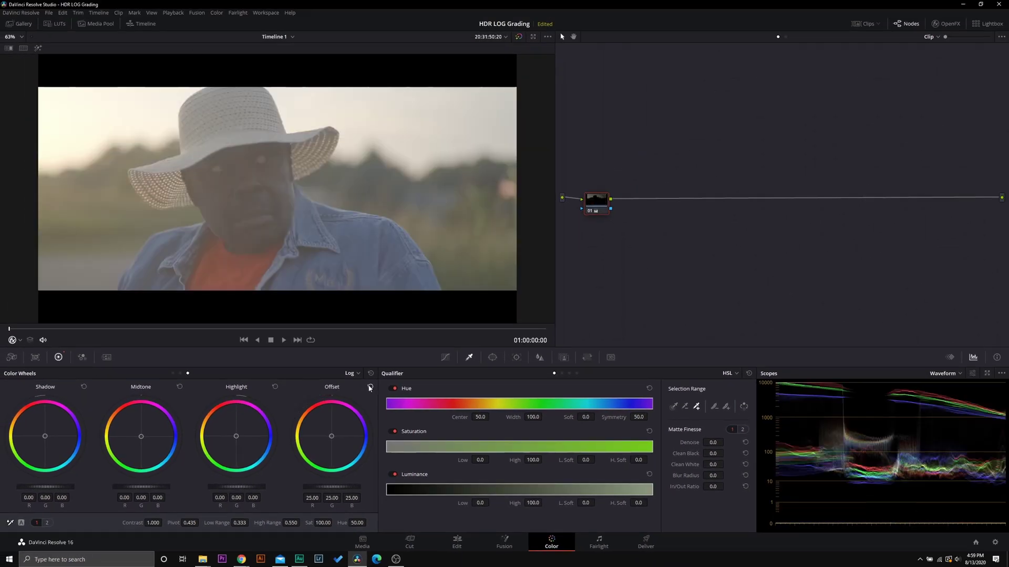
left_click_drag(50, 489, 44, 489)
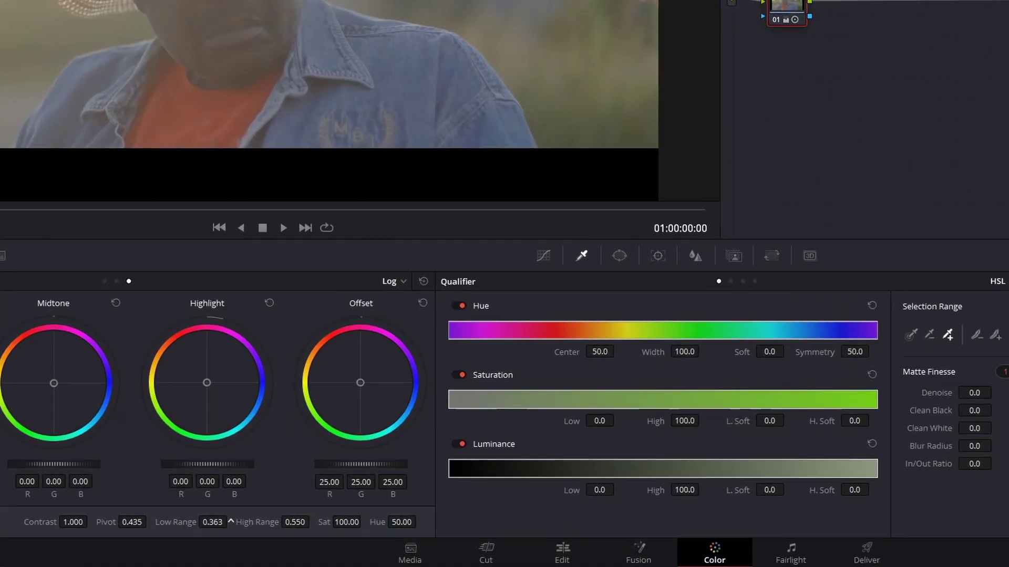
left_click_drag(245, 523, 251, 523)
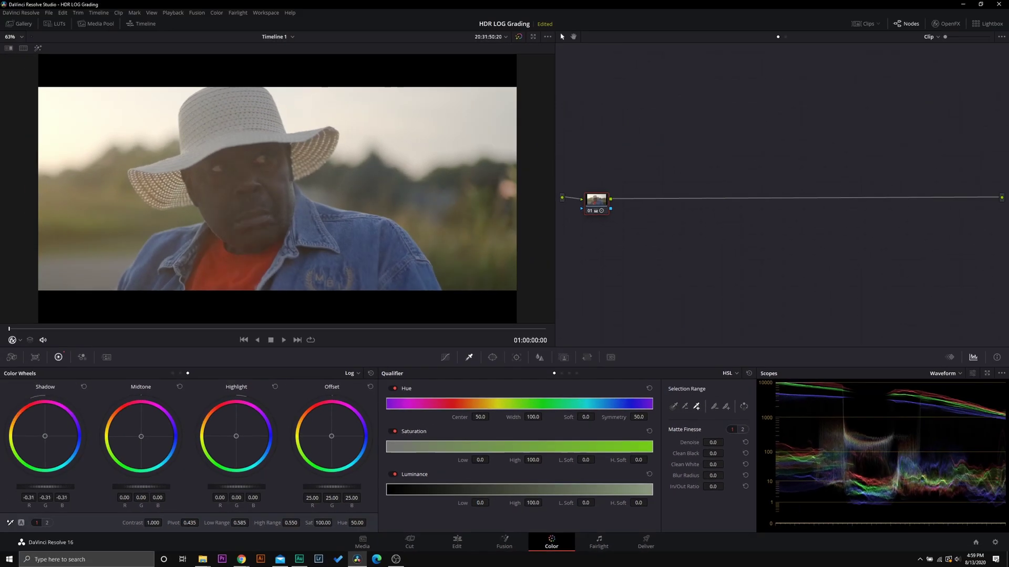
left_click_drag(45, 487, 40, 487)
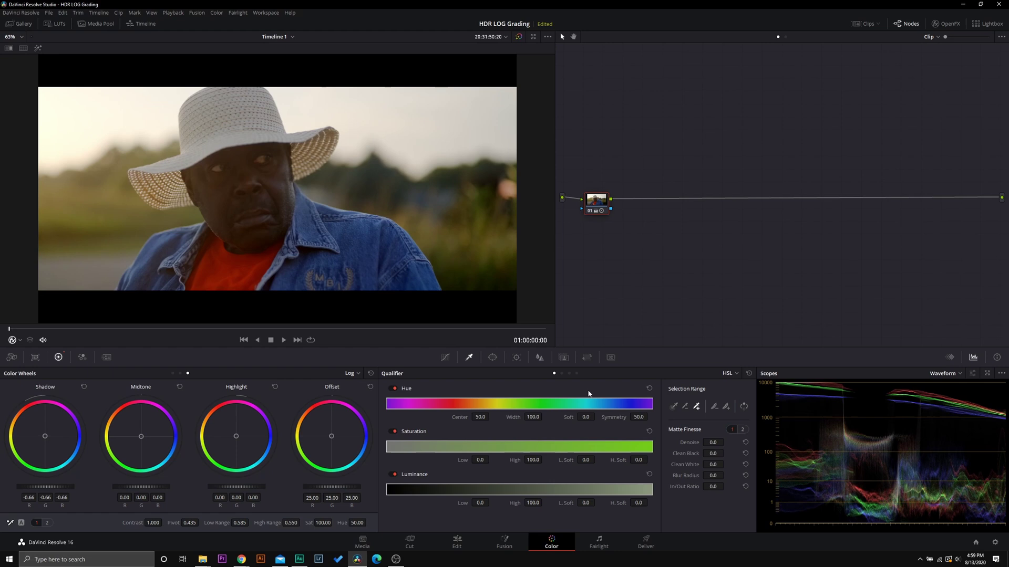
- Tint the highlights pink, reset them, and darken the Highlight wheel slightly
left_click_drag(238, 441, 245, 428)
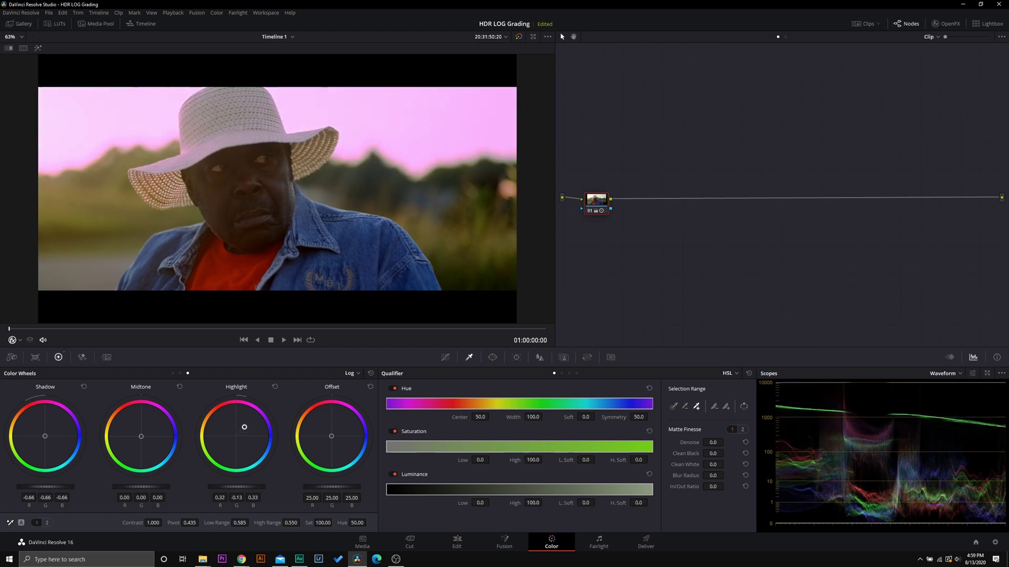
left_click(275, 387)
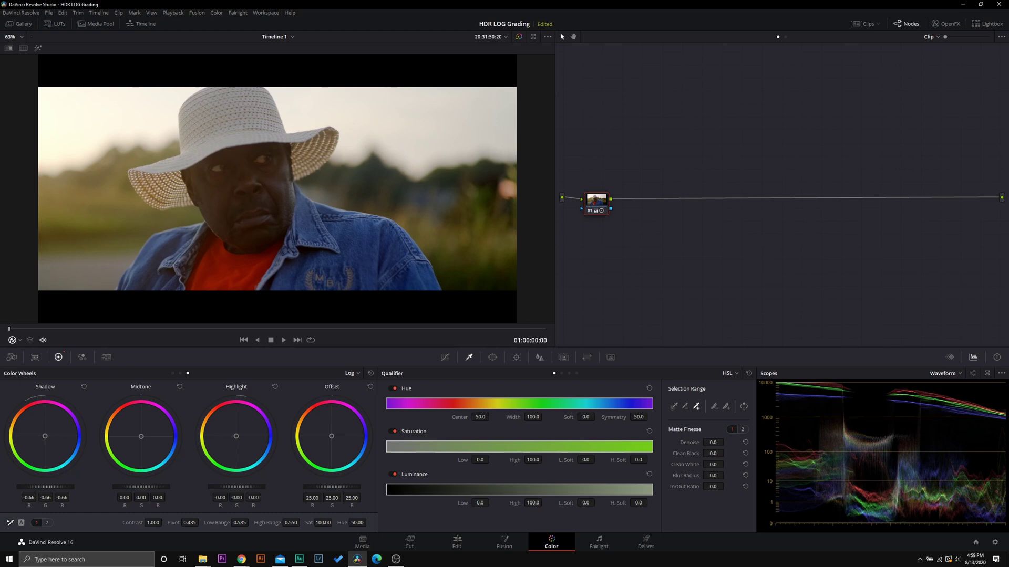
left_click_drag(237, 487, 228, 487)
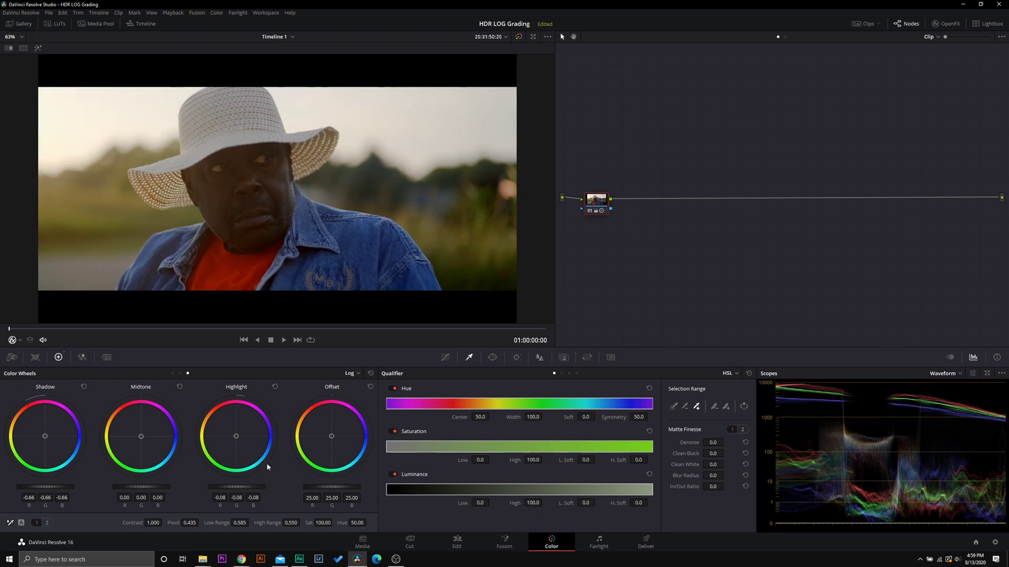
- Retry a pink highlight tint and High Range change, undo both, then lift highlights slightly
left_click_drag(243, 458, 249, 451)
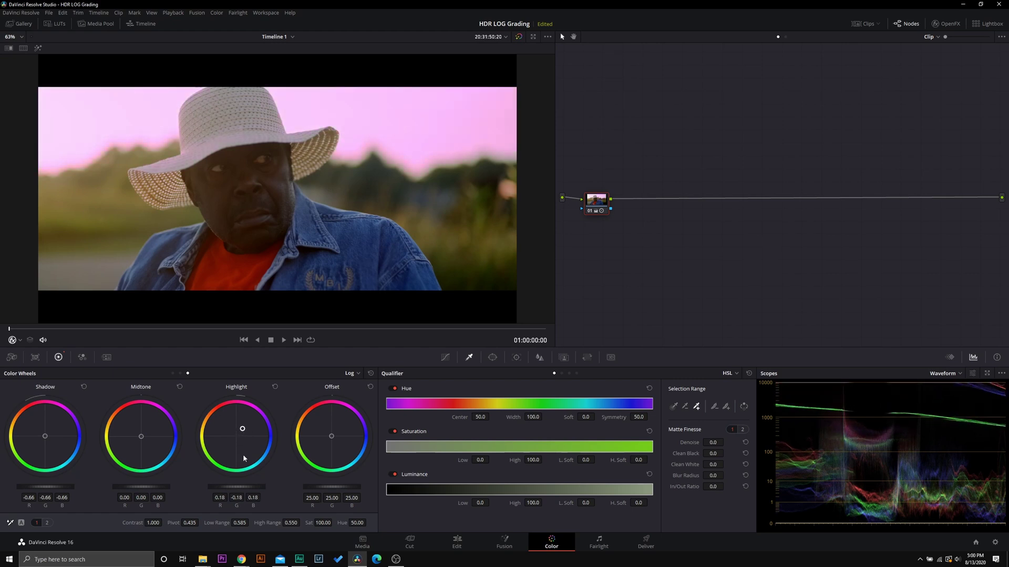
left_click_drag(316, 522, 302, 522)
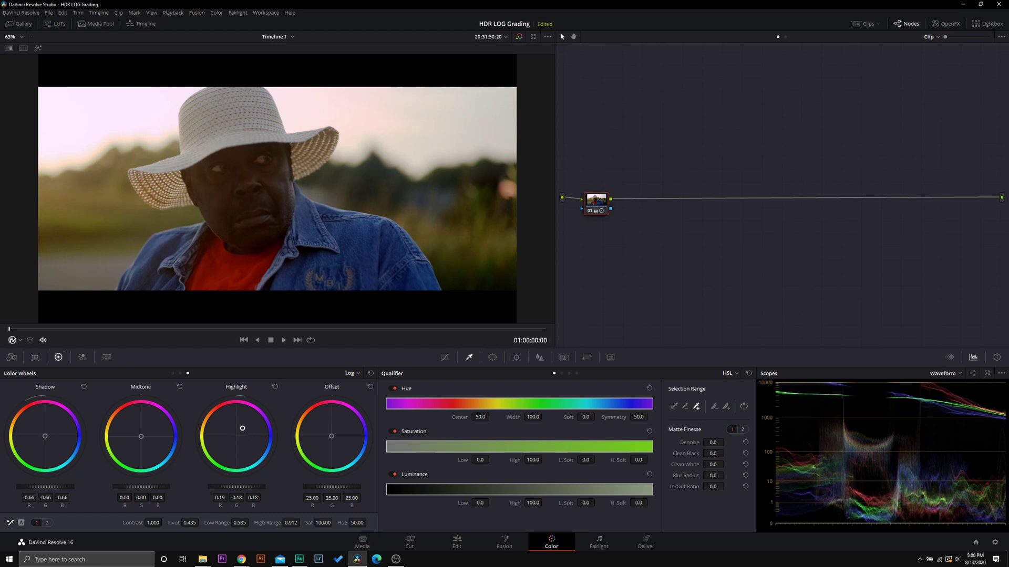
left_click_drag(242, 428, 252, 413)
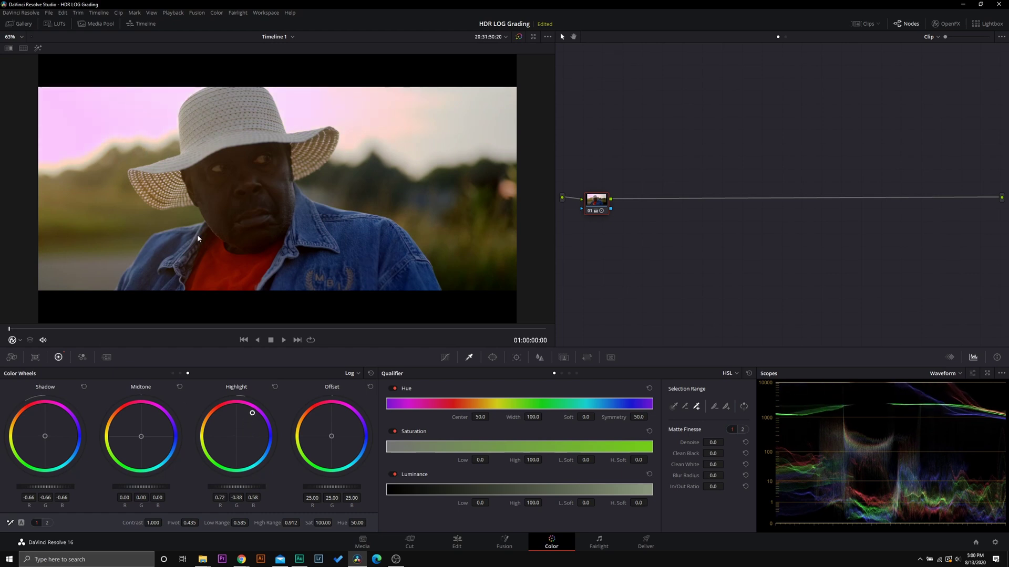
key("ctrl+z")
key("ctrl+z")
key("ctrl+z")
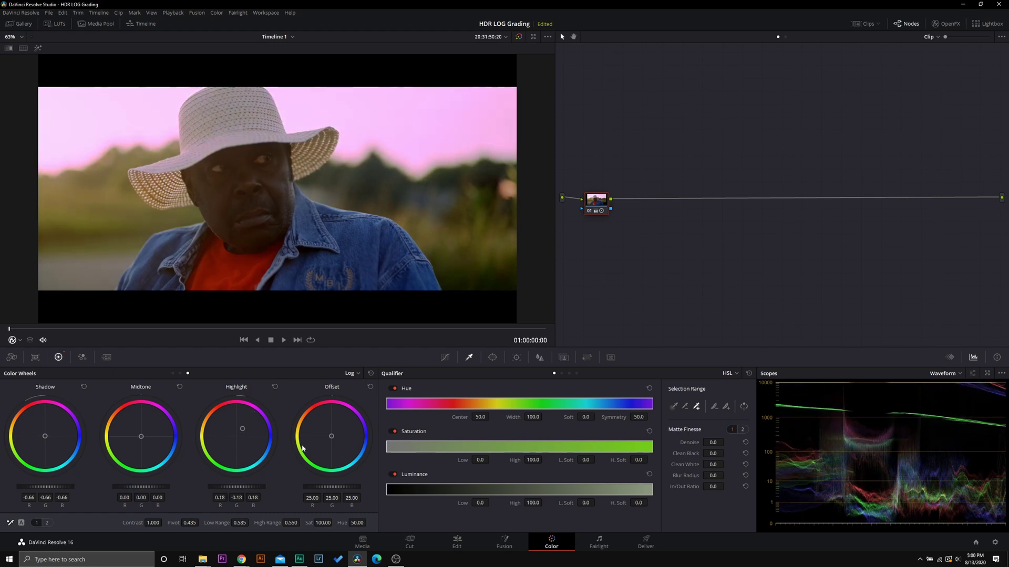
key("ctrl+z")
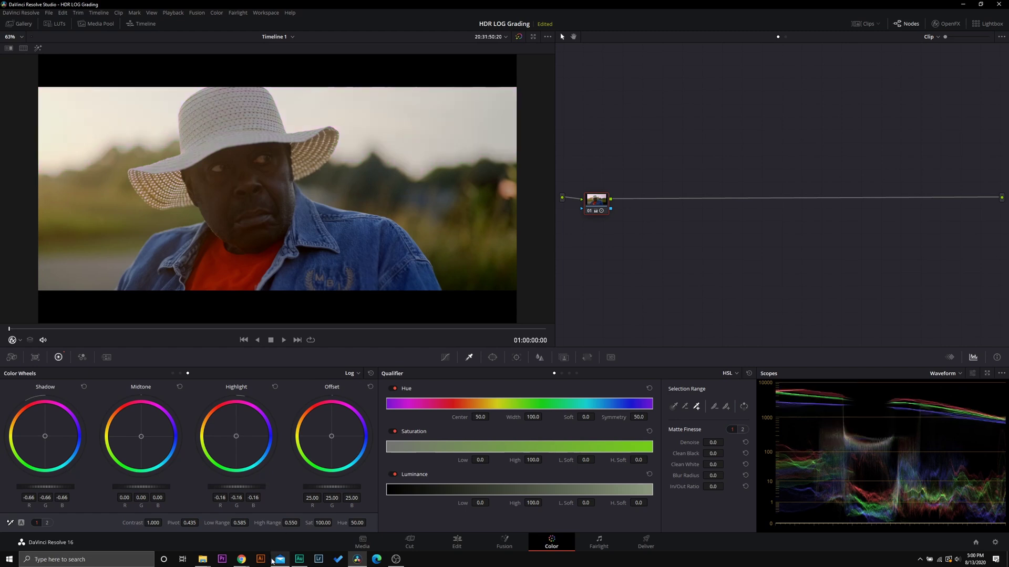
left_click_drag(238, 489, 248, 488)
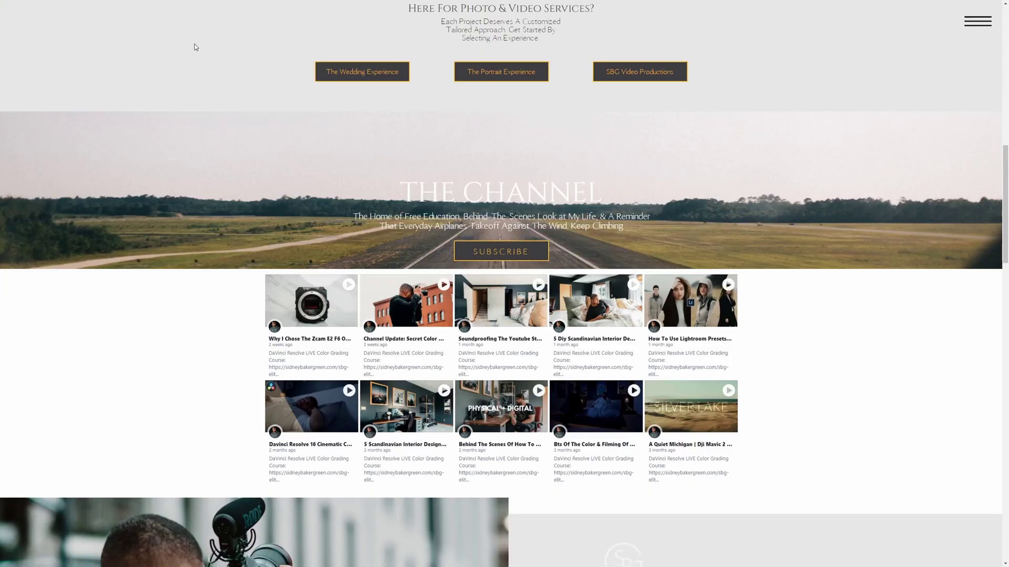
scroll(194, 46, "down", 20)
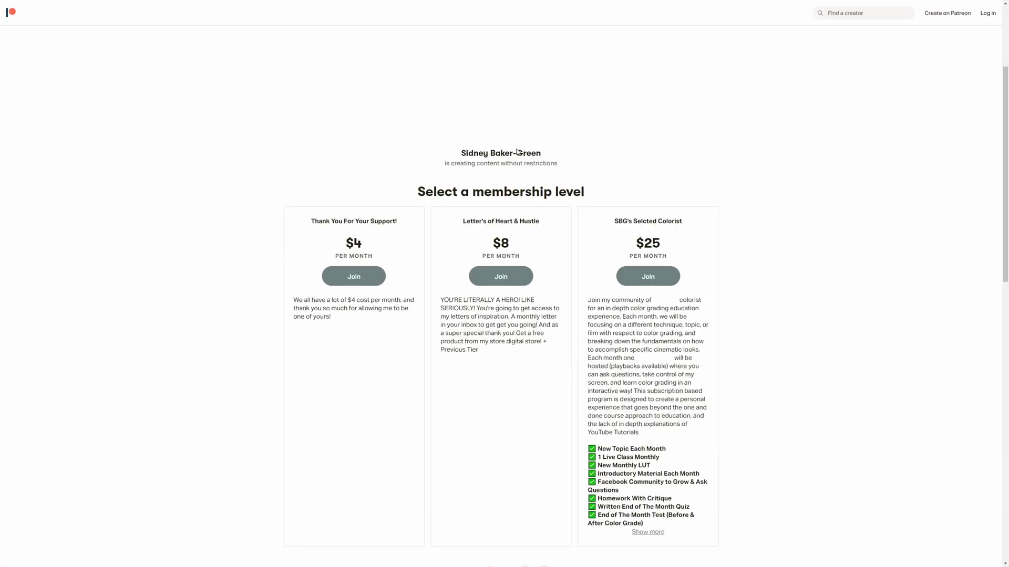
- Scroll to the Patreon membership tiers and expand the $25 tier's full description
scroll(512, 153, "down", 3)
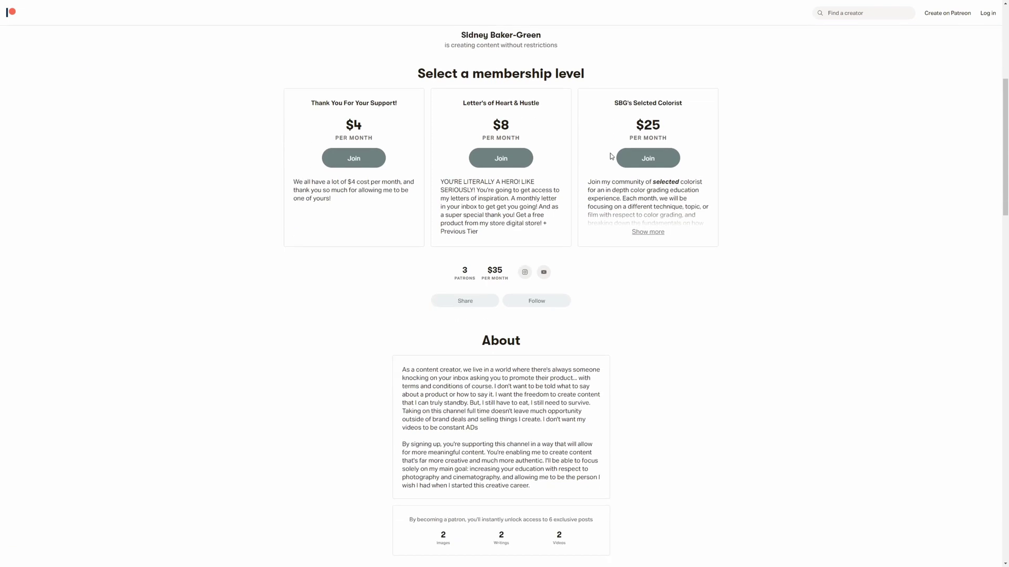
scroll(610, 156, "down", 1)
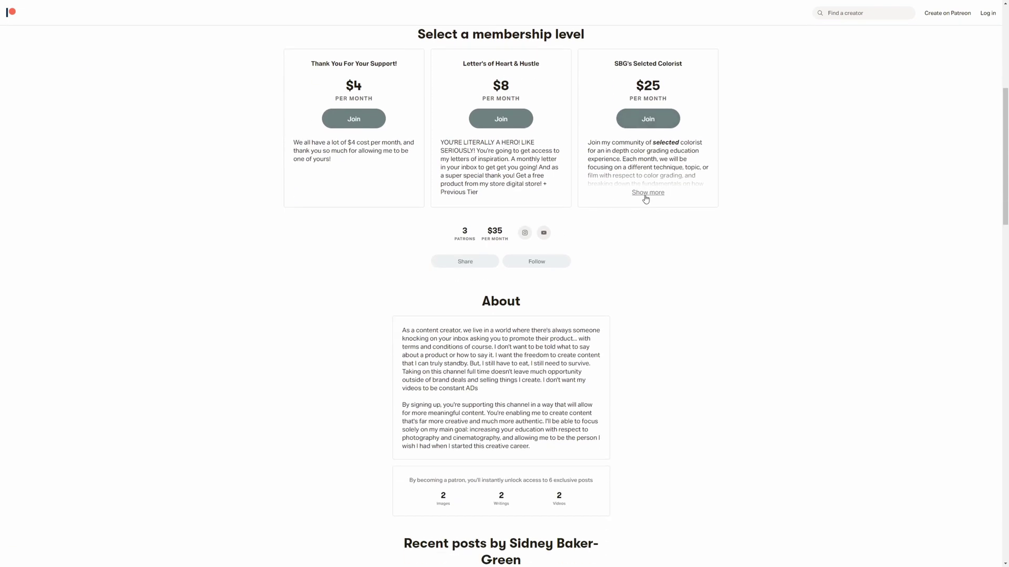
left_click(645, 195)
scroll(646, 198, "down", 3)
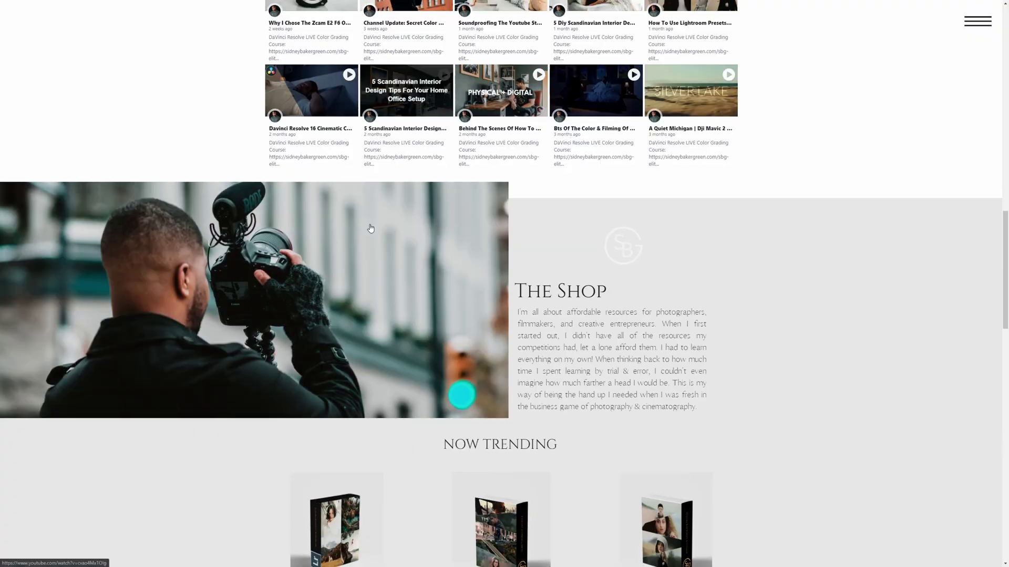
scroll(207, 303, "down", 8)
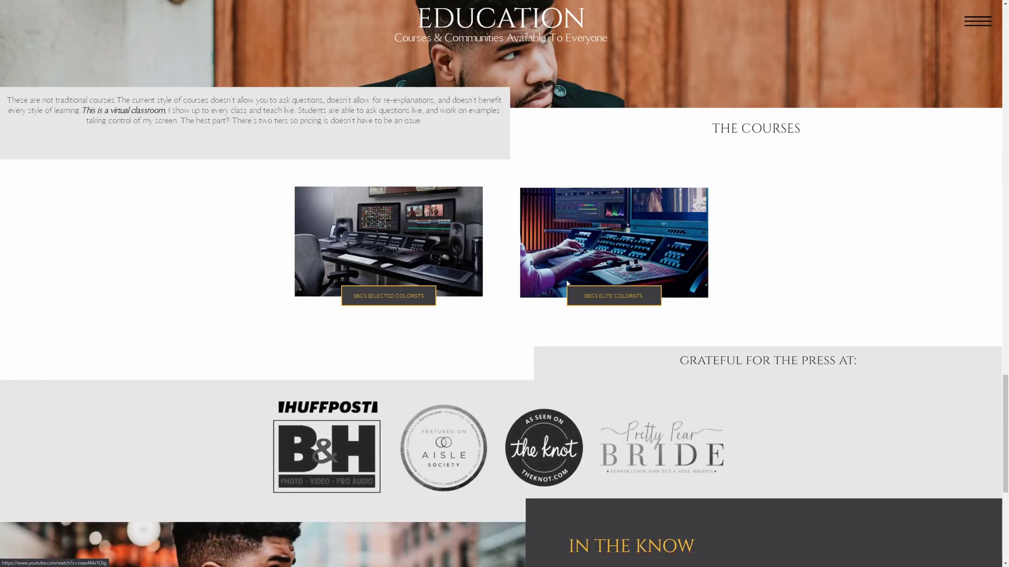
- Open the SBG's Elite Colorists course from the Education section and scroll through its description
left_click(628, 301)
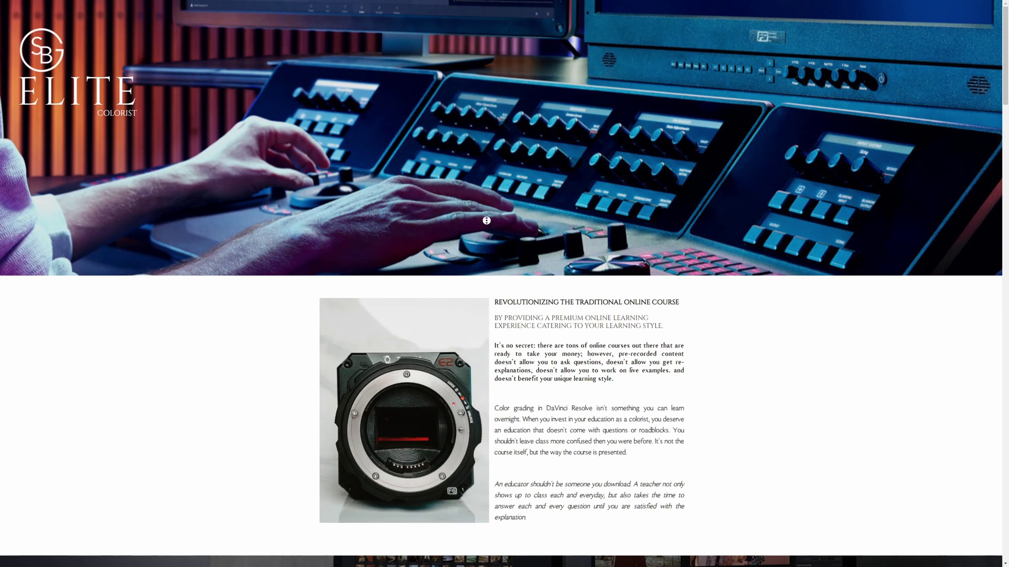
scroll(486, 225, "down", 2)
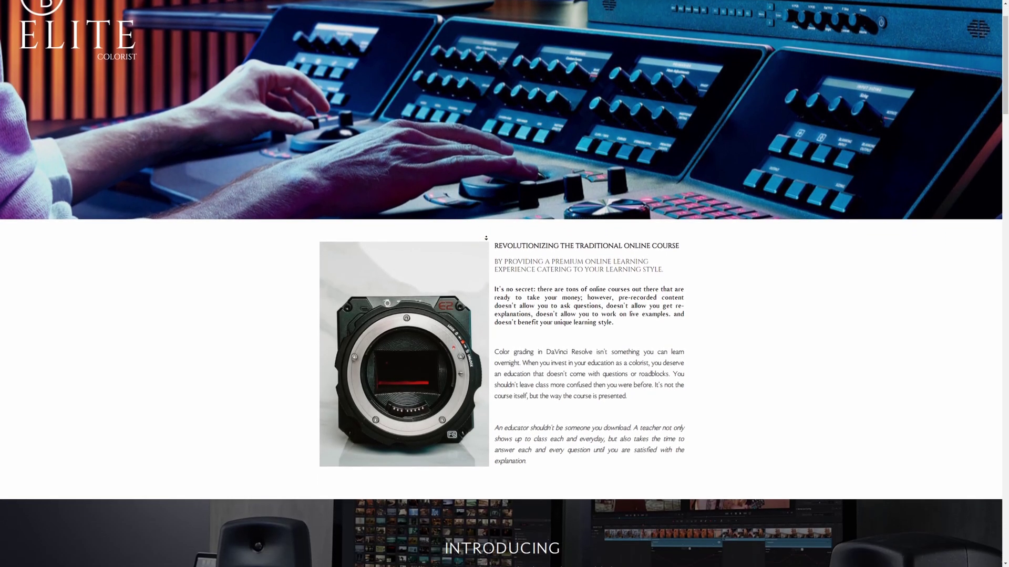
scroll(486, 238, "down", 3)
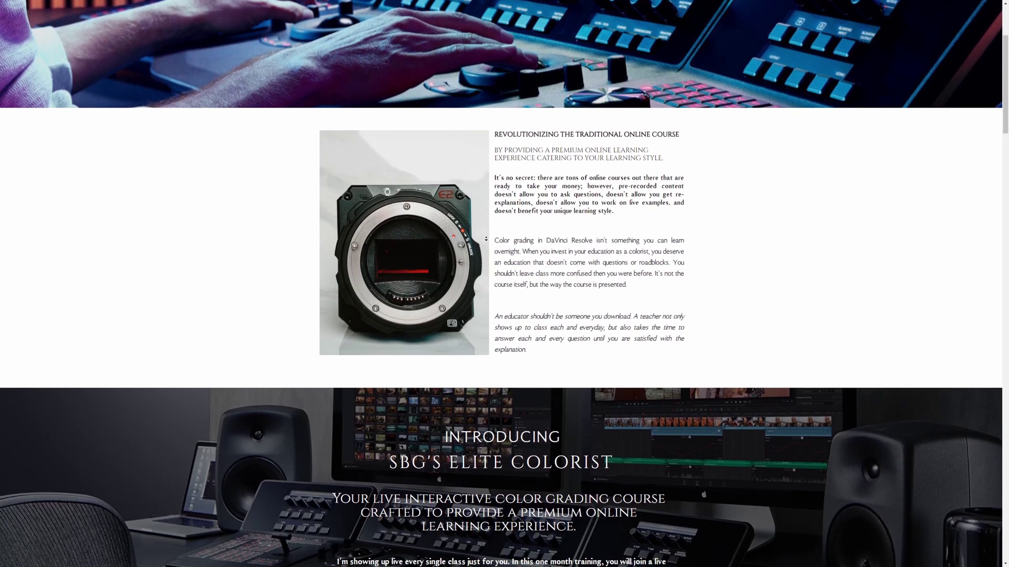
scroll(486, 239, "down", 3)
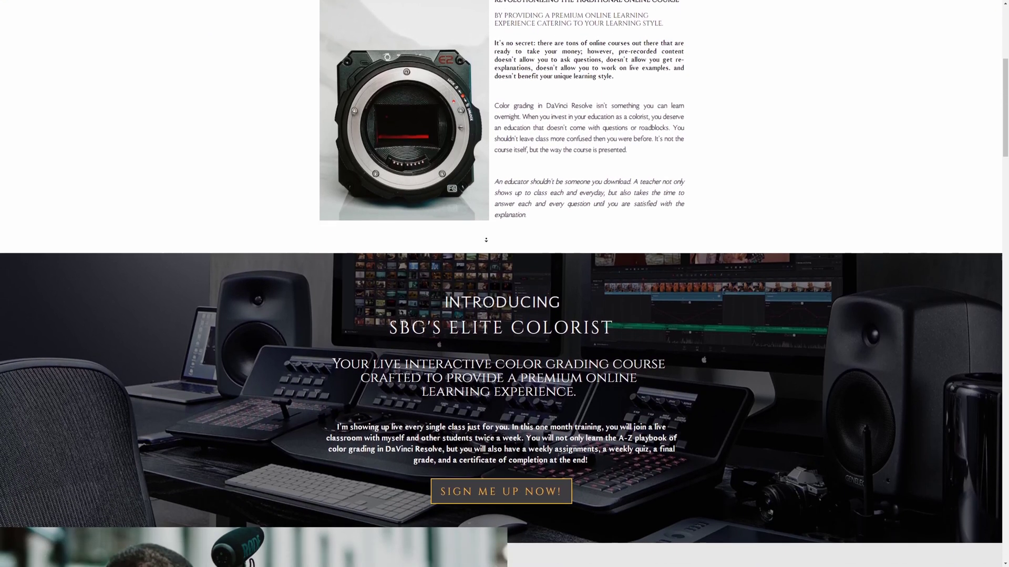
scroll(486, 240, "down", 3)
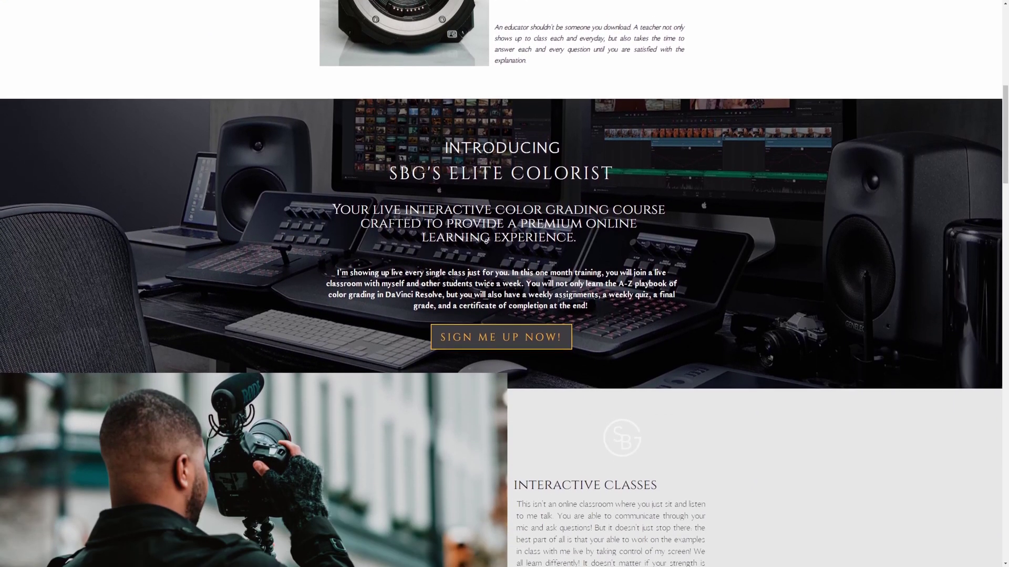
scroll(486, 241, "down", 3)
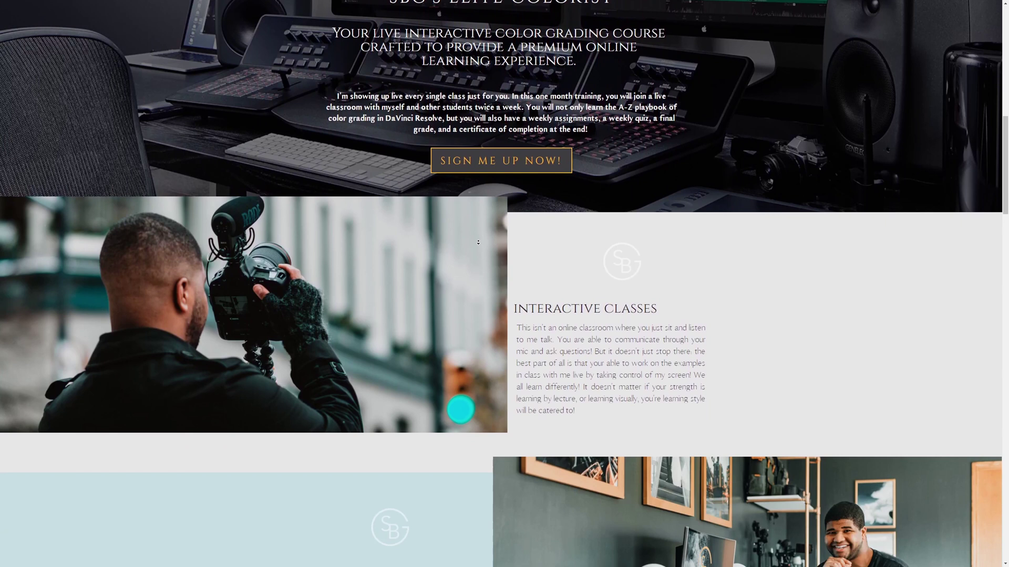
scroll(478, 242, "down", 3)
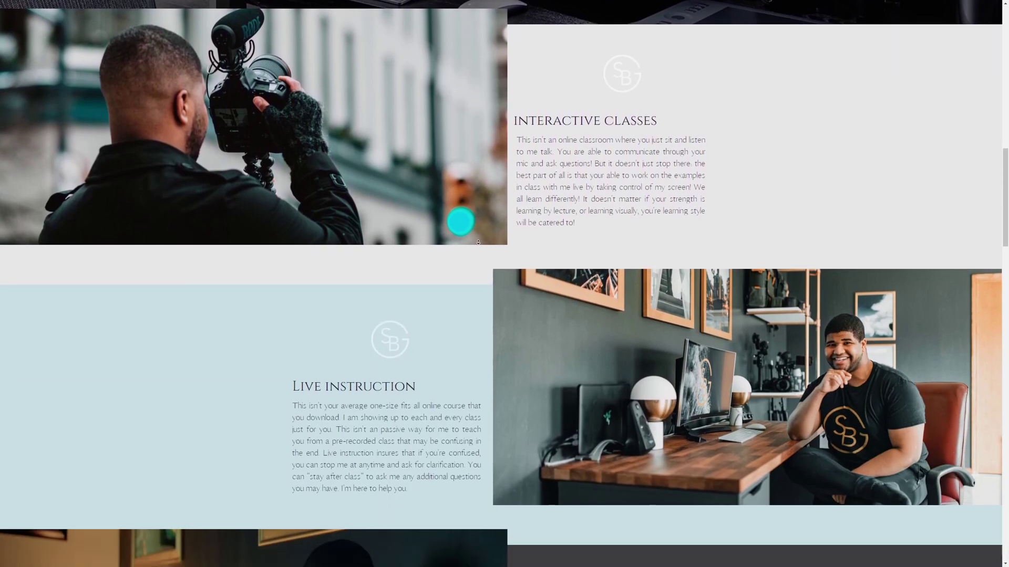
scroll(478, 242, "down", 3)
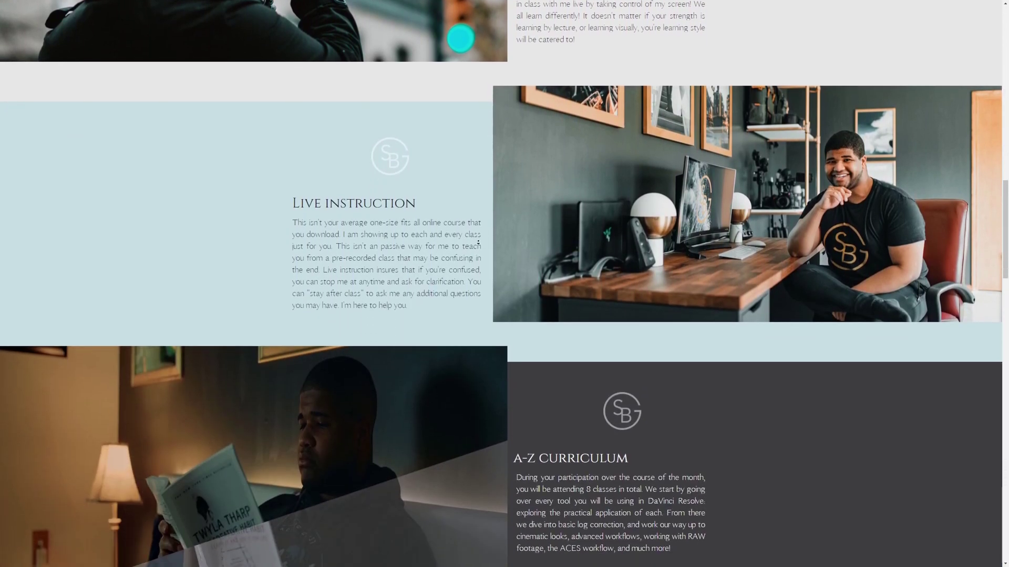